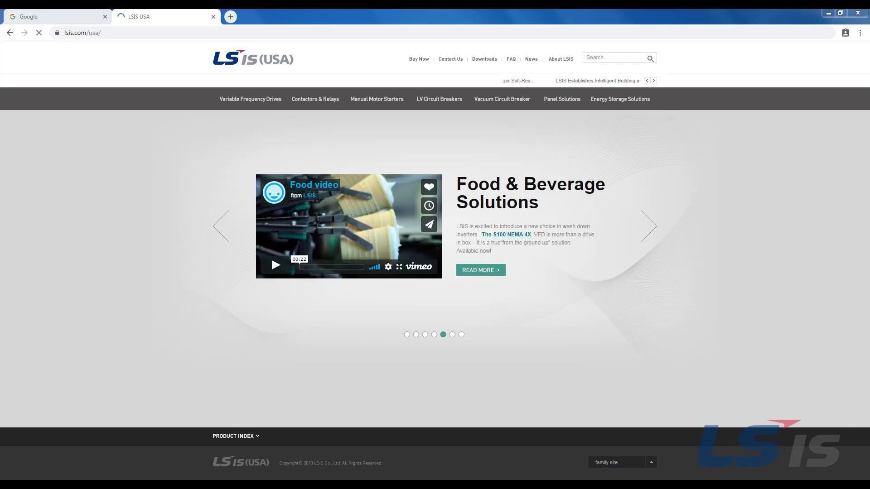
- Search the LSIS USA downloads for 'DriveView 9' and download the '[AC Drive] DriveView 9' installer
click(484, 59)
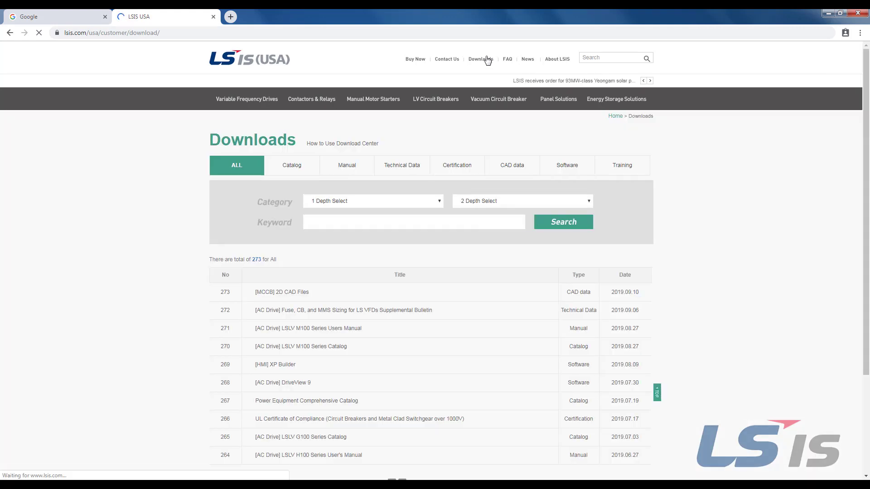
click(408, 225)
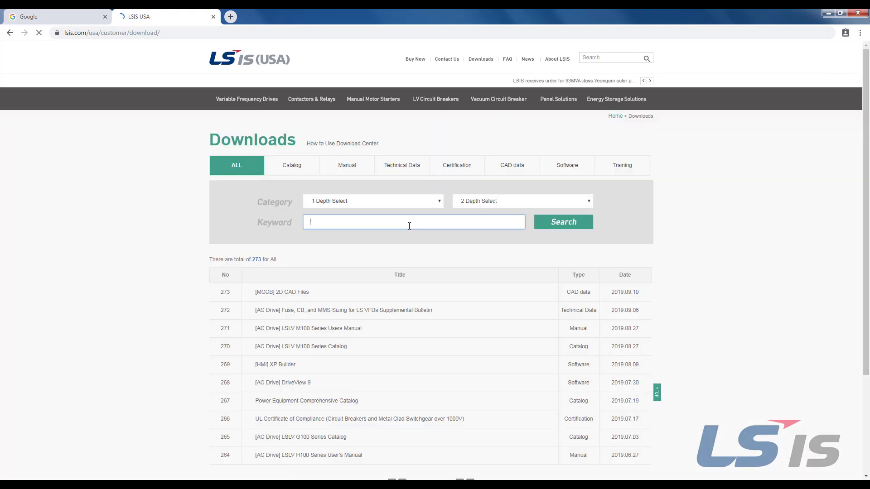
text(DriveView 9)
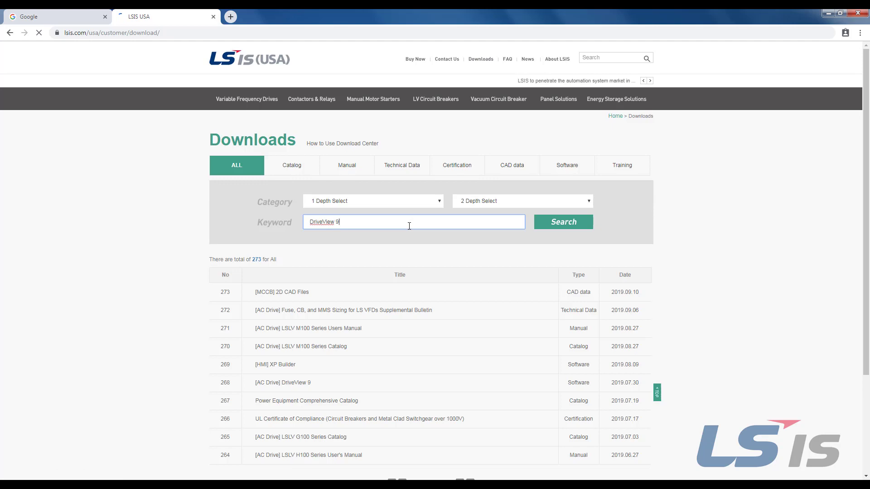
key(Return)
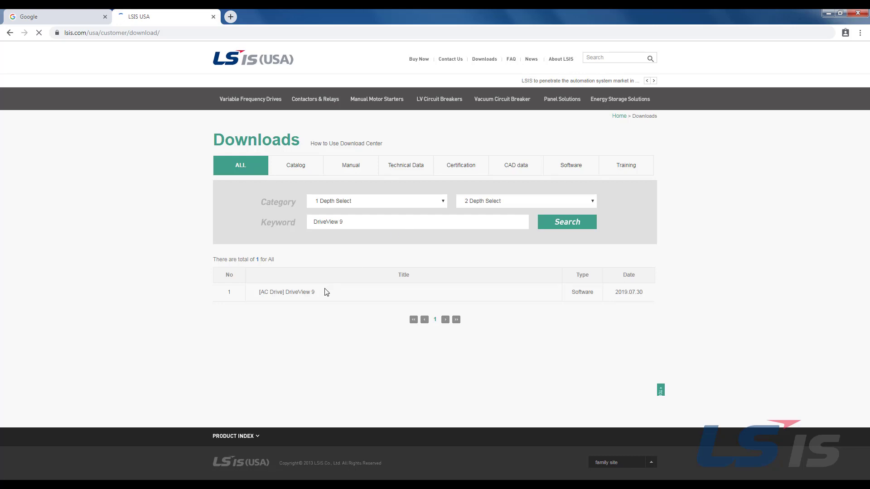
click(308, 293)
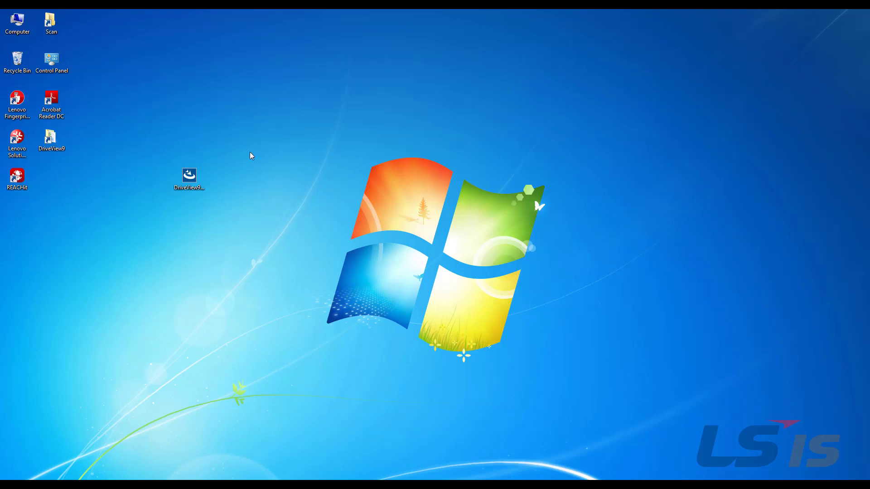
- Run the DriveView9 installer past the security warning and view its installation language list
double_click(190, 178)
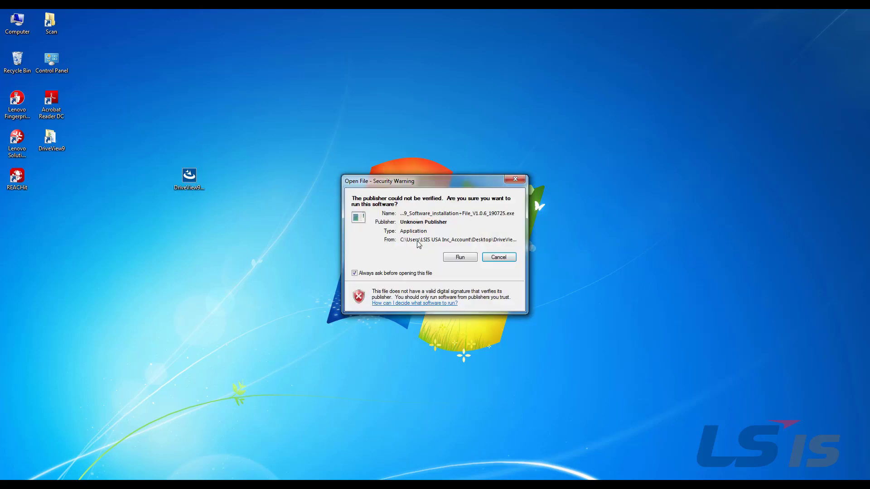
click(460, 258)
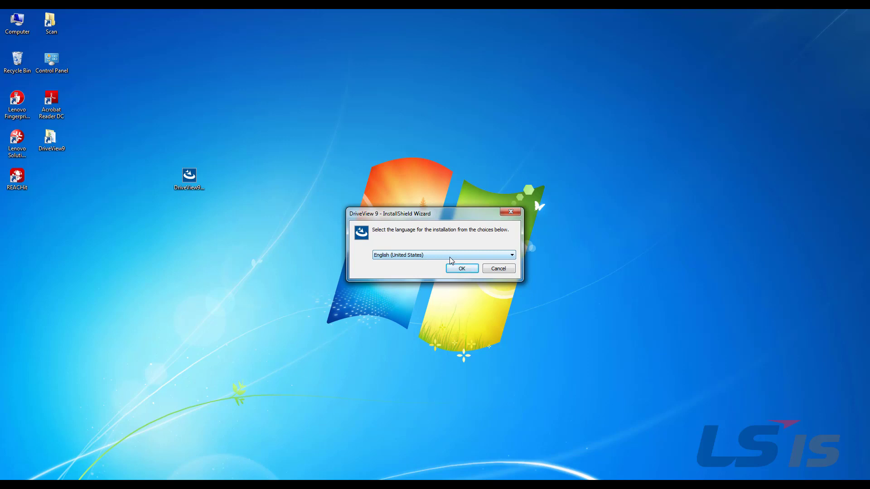
click(450, 256)
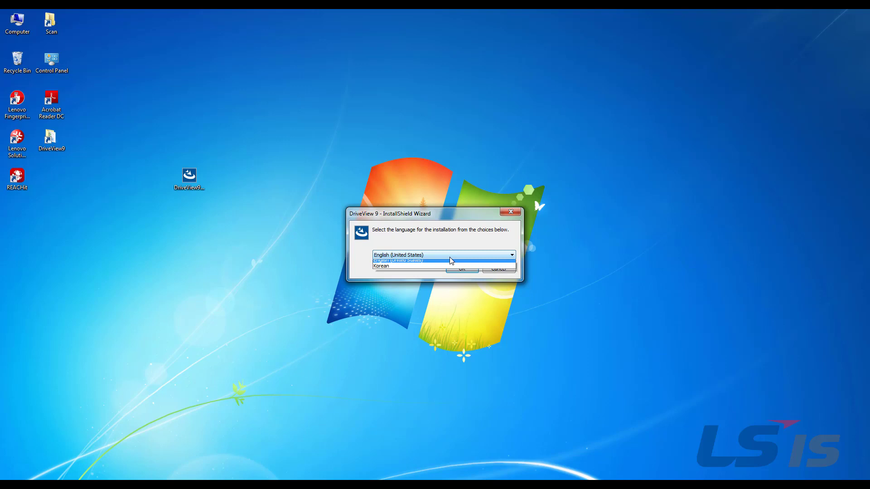
- Keep English, register as 'LSIS User' of 'LSIS USA', and accept the default destination folder
click(453, 266)
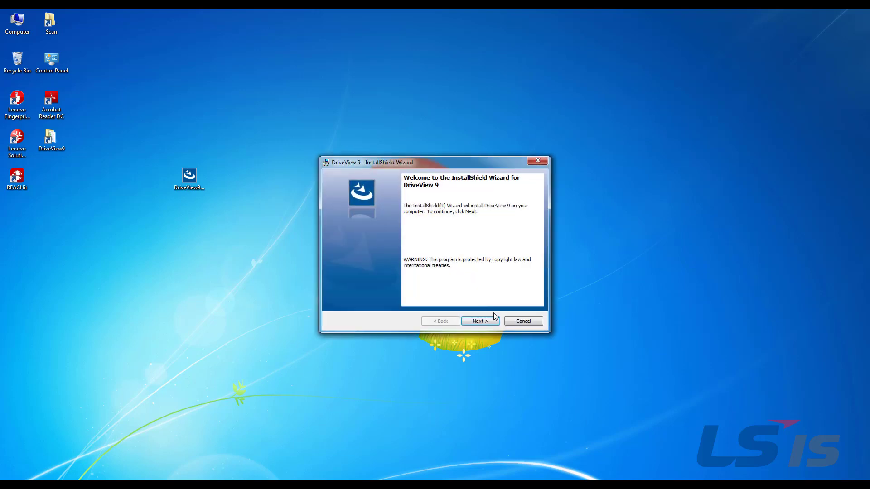
click(495, 323)
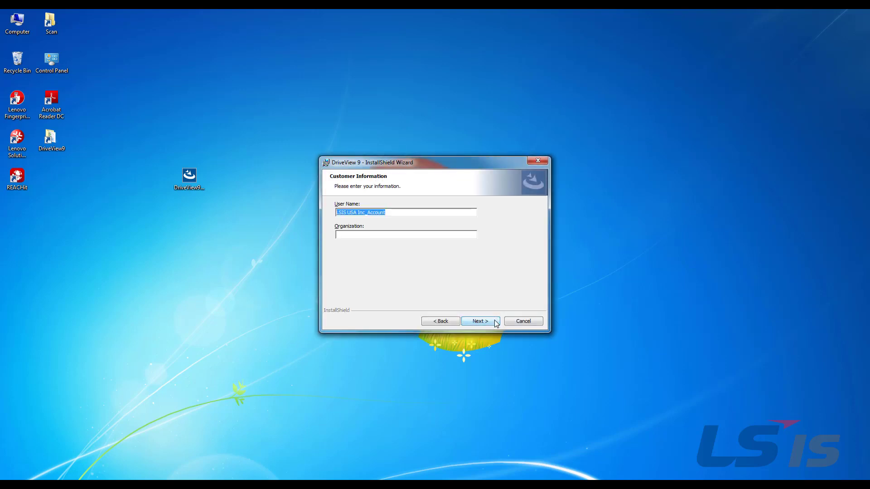
text(LSIS User)
key(Tab)
text(LSIS USA)
click(495, 323)
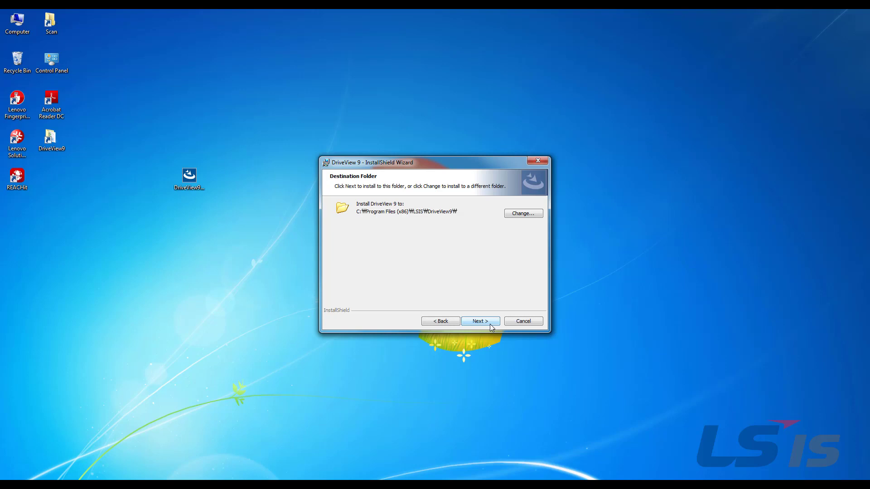
click(491, 326)
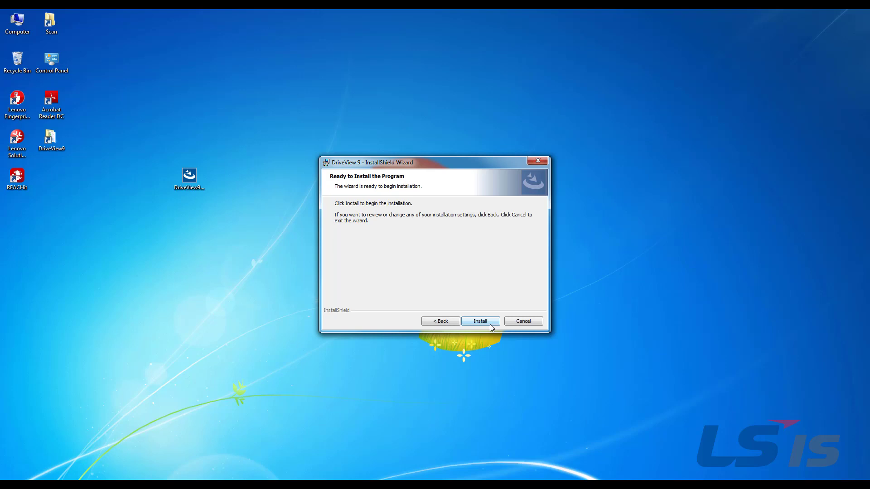
- Install DriveView 9 and finish the wizard once installation completes
click(490, 325)
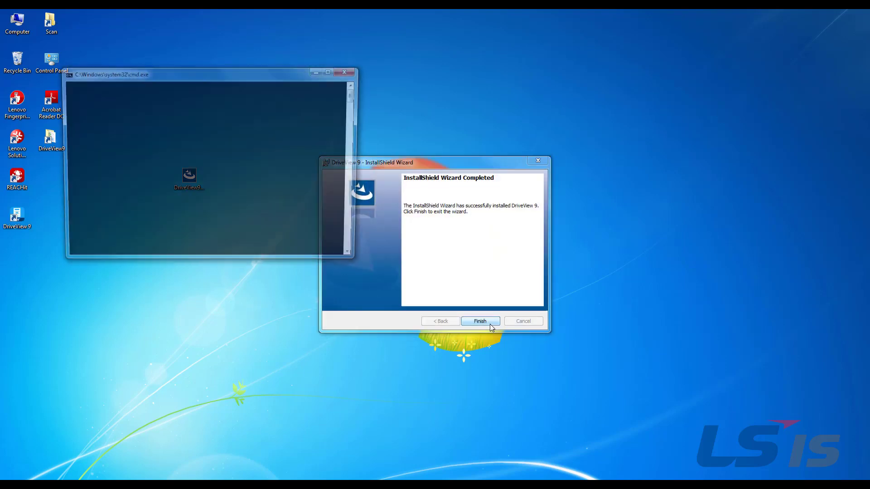
click(491, 325)
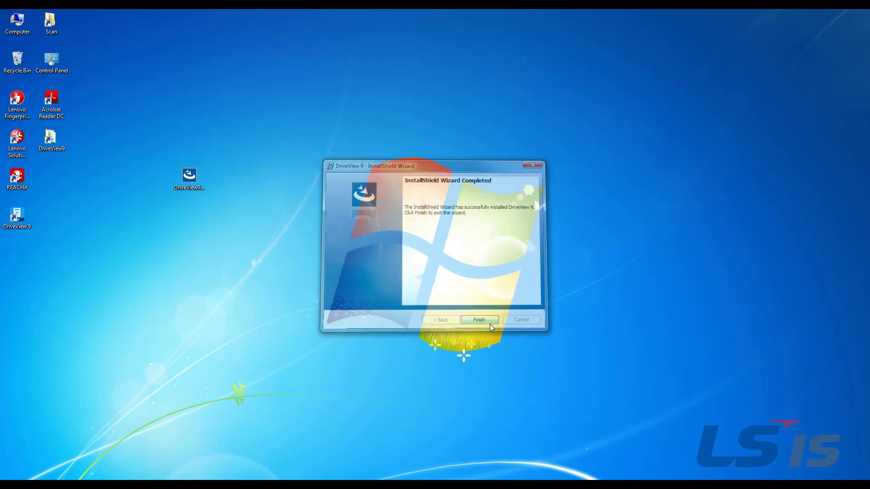
- Launch DriveView 9 from its new desktop shortcut
double_click(19, 217)
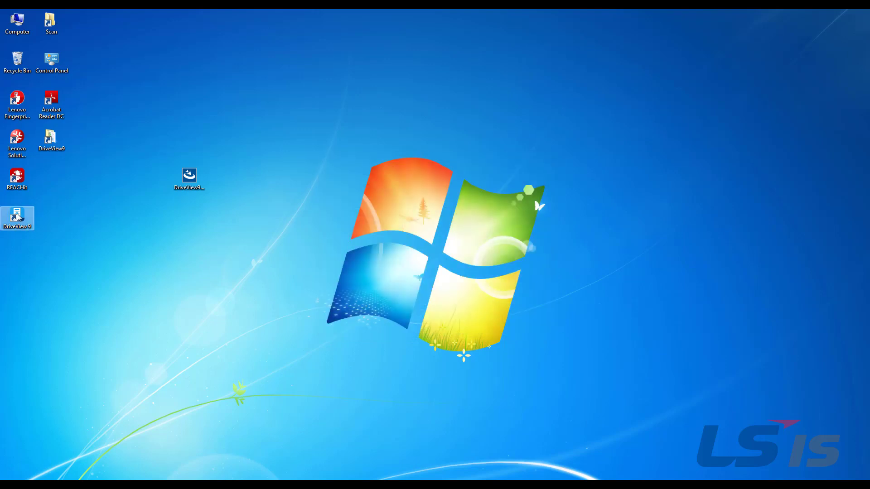